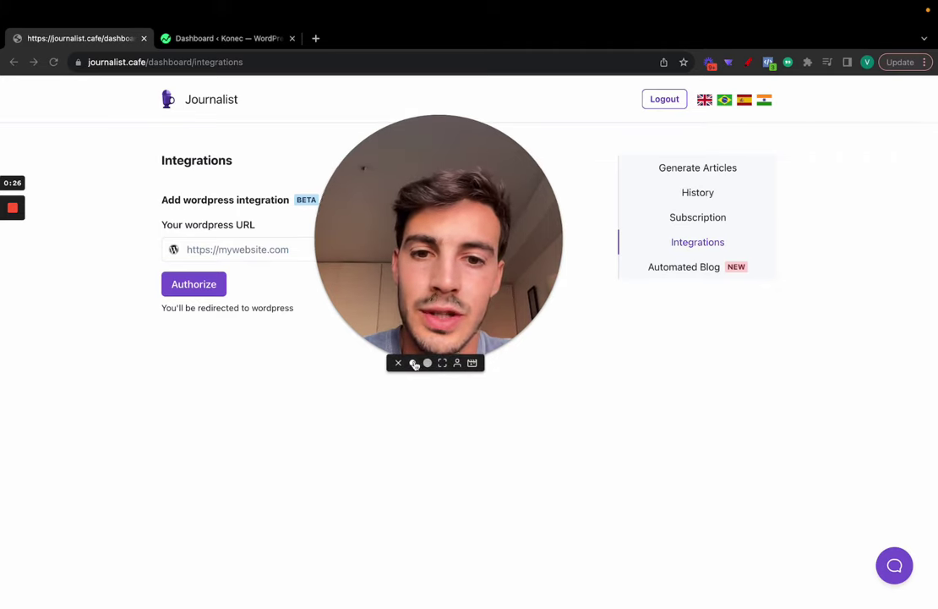
Step: Check the WordPress dashboard tab, then return to Journalist's WordPress Integrations page
left_click(414, 363)
left_click_drag(377, 293, 743, 247)
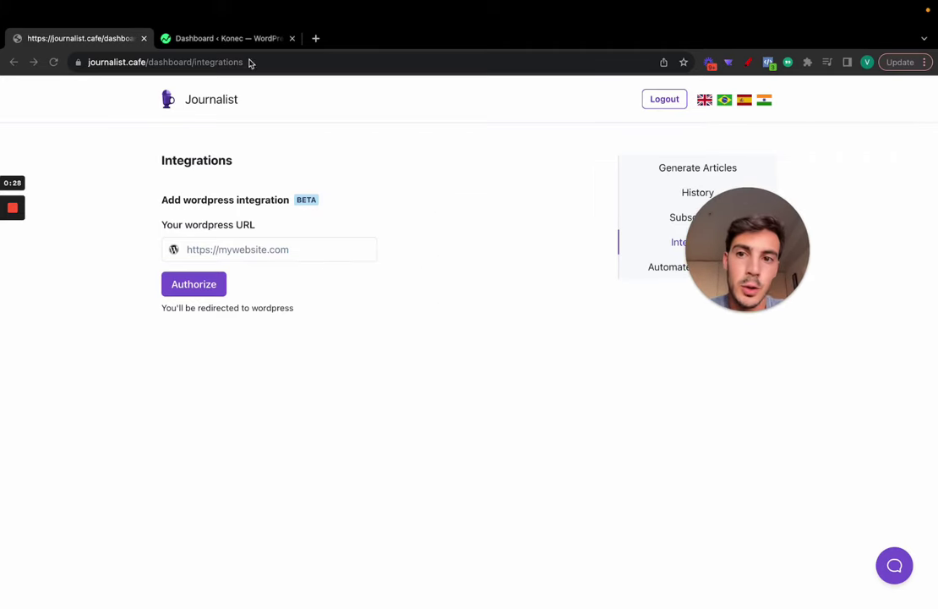
left_click(224, 38)
left_click(118, 39)
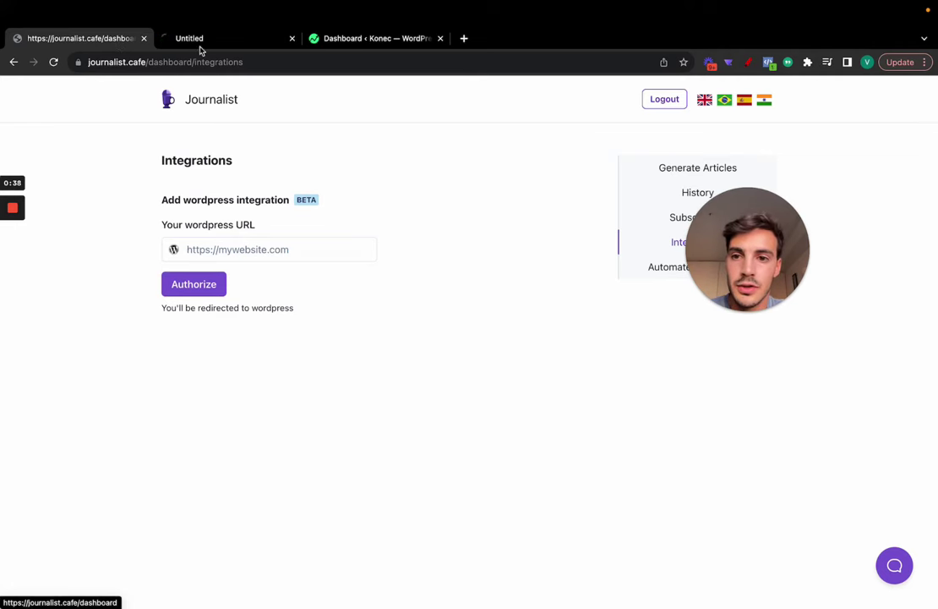
Step: Close the extra Journalist tab and bring up the Integrations page again
left_click(201, 44)
left_click(113, 40)
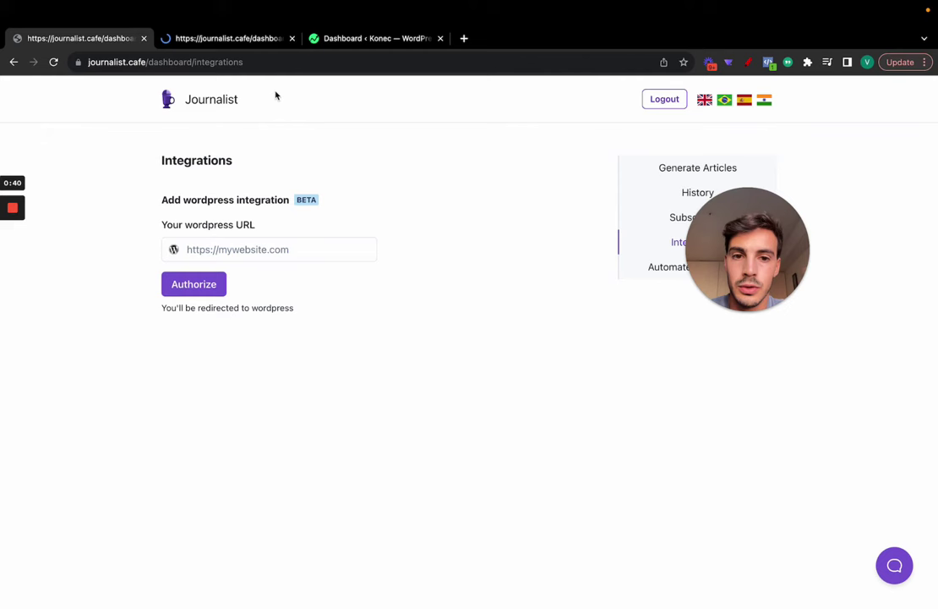
left_click(145, 41)
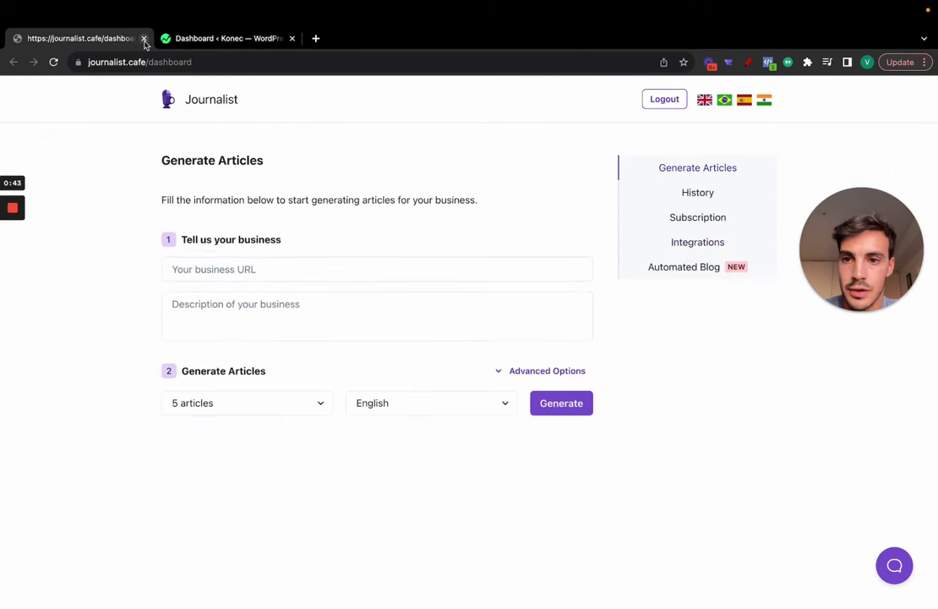
left_click(686, 244)
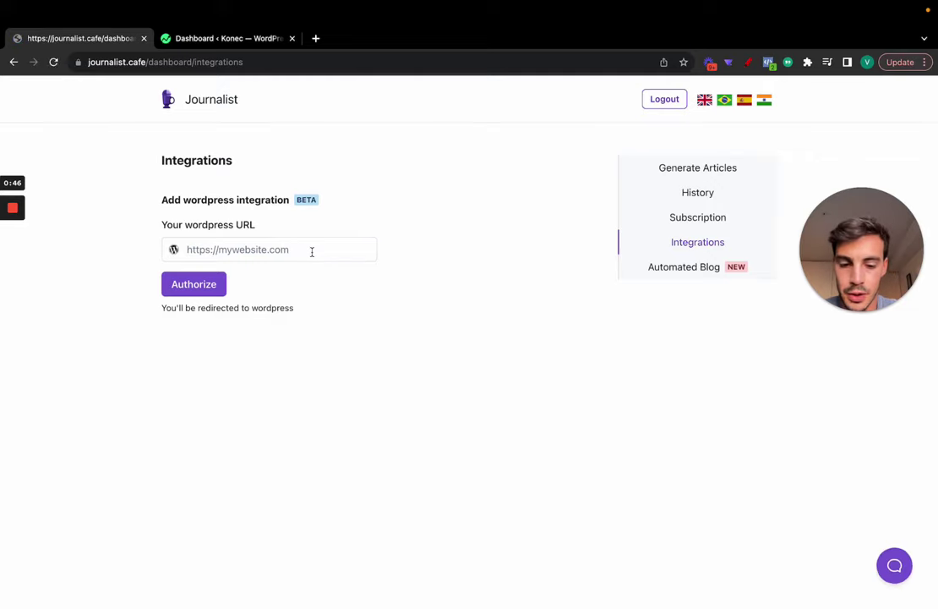
left_click(229, 39)
left_click(126, 63)
left_click(108, 38)
left_click(277, 248)
type("https://konec.co/")
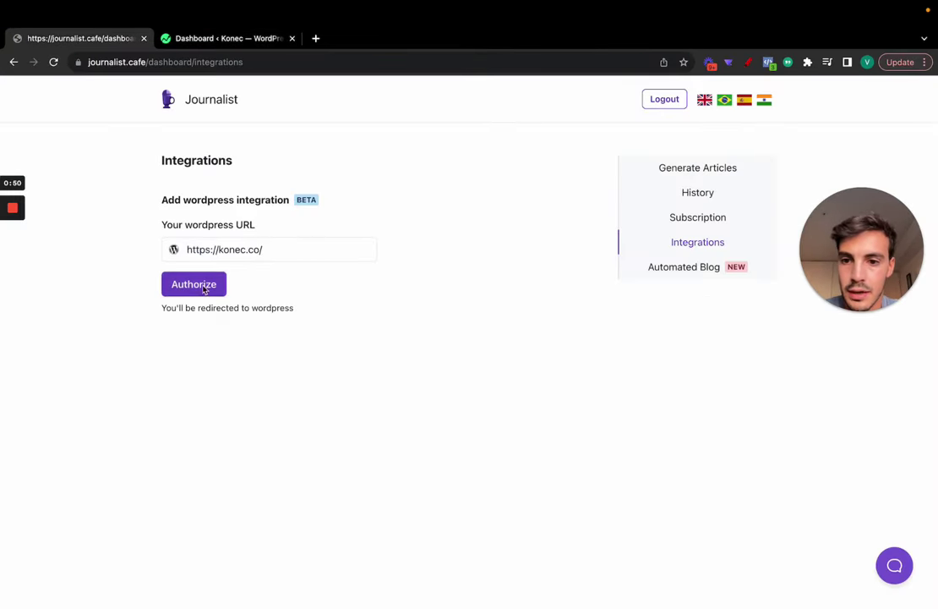
Step: Authorize the konec.co connection and approve the journalist application in WordPress admin
left_click(195, 286)
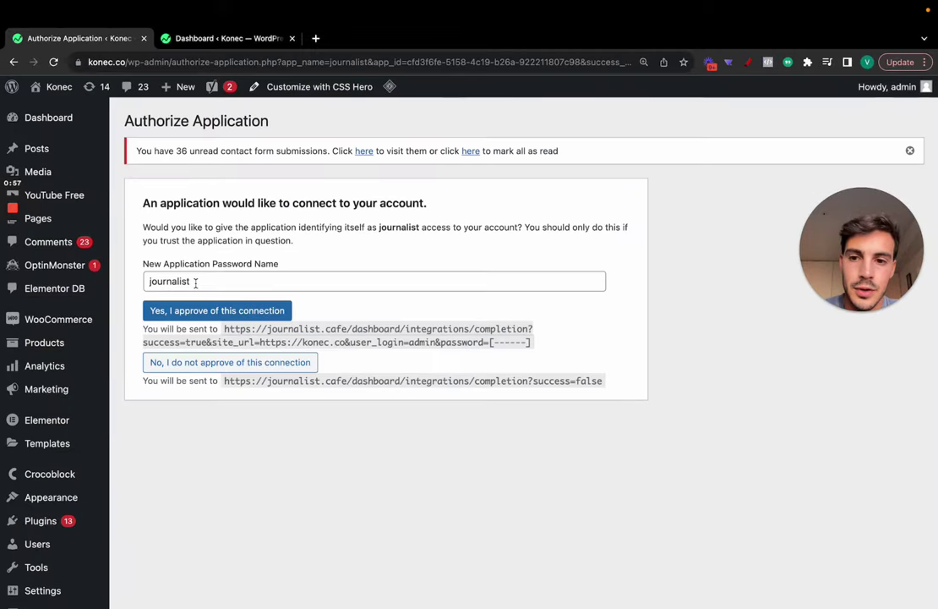
left_click(246, 314)
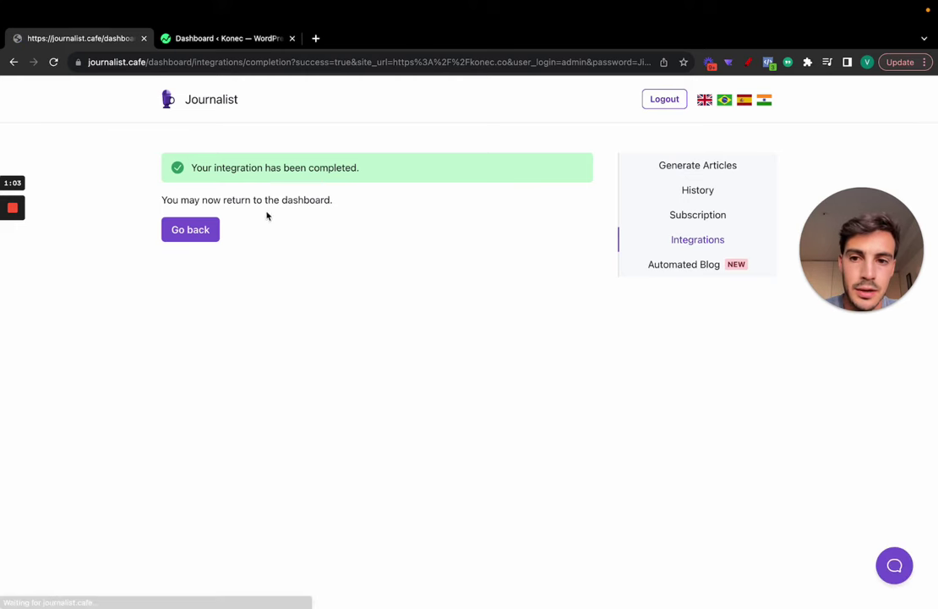
Step: Return to the integrations overview and copy the konec.co address from the WordPress Posts tab
left_click(196, 233)
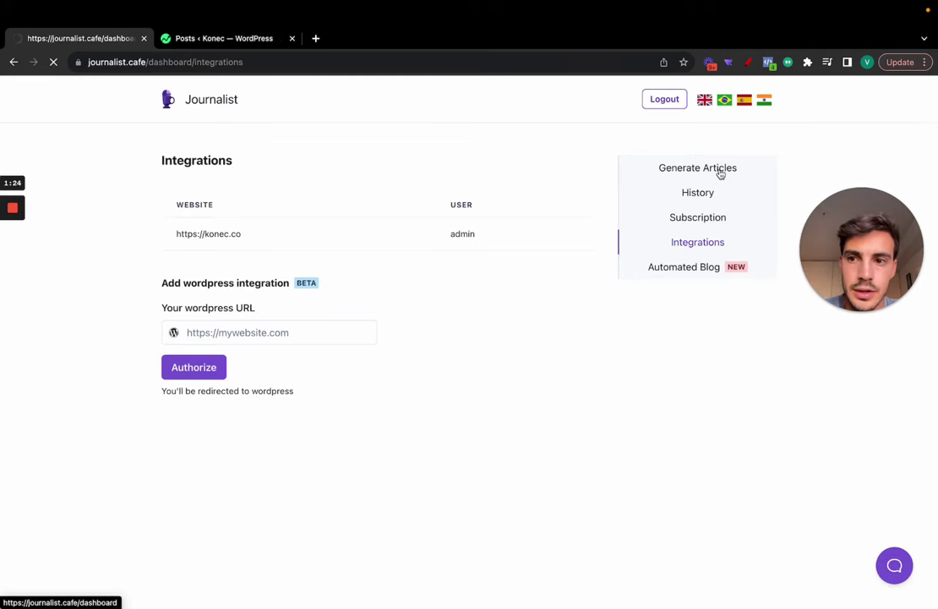
left_click(230, 38)
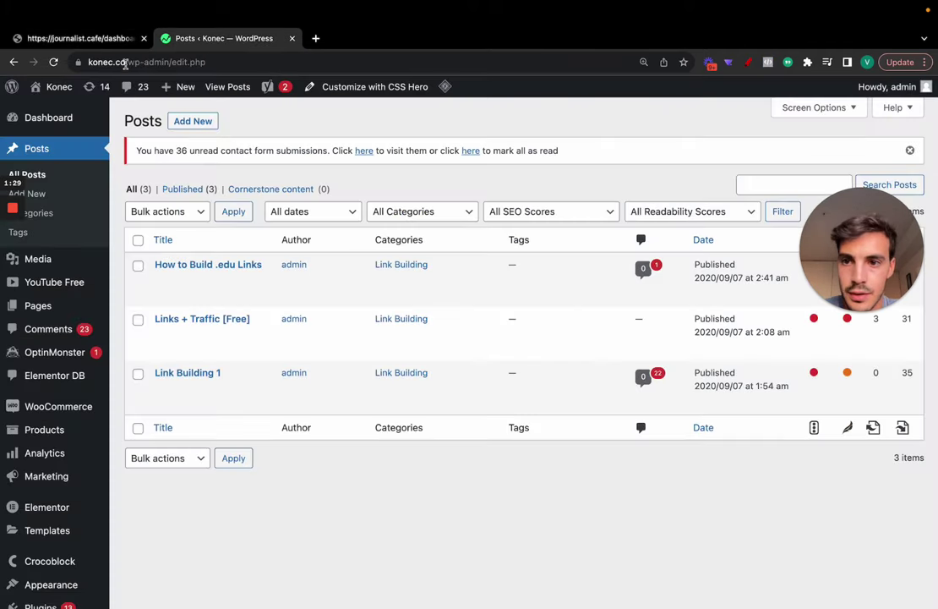
left_click(125, 63)
left_click(113, 40)
left_click(244, 279)
type("https://konec.co/")
type("Ko")
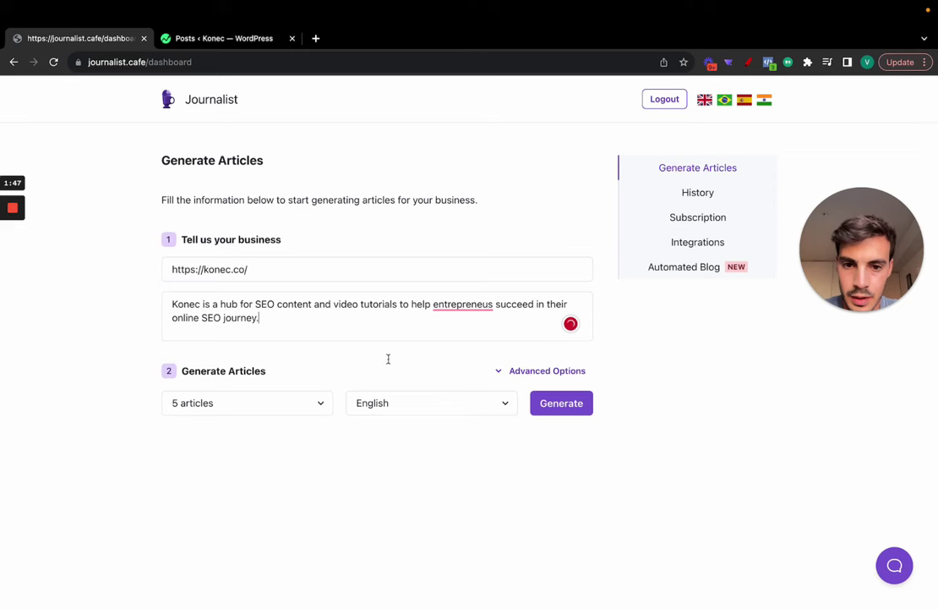
mouse_move(463, 306)
left_click(465, 342)
Step: Keep 5 English articles and set the image source to AI generated images
left_click(245, 404)
left_click(280, 410)
left_click(415, 406)
left_click(415, 408)
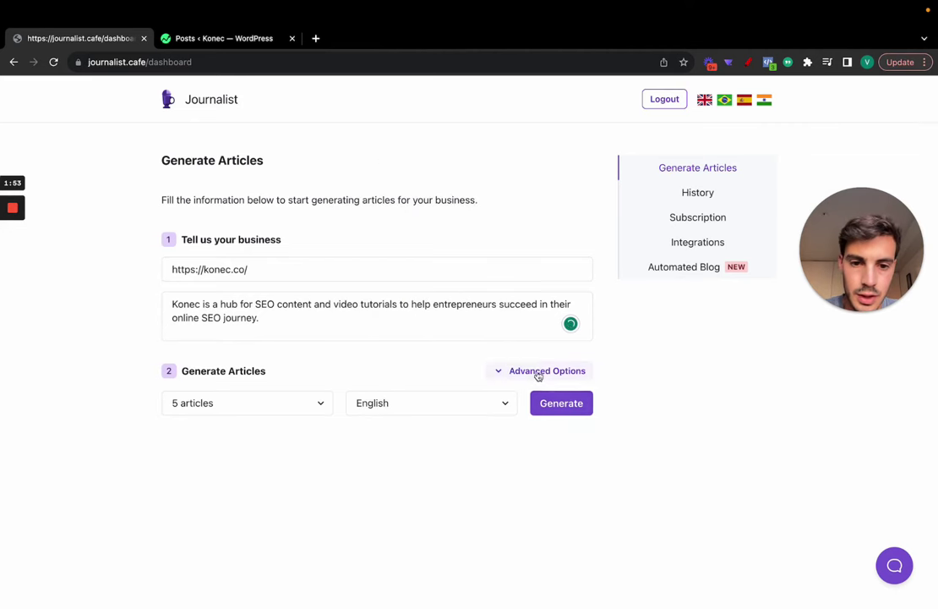
left_click(538, 374)
left_click(345, 411)
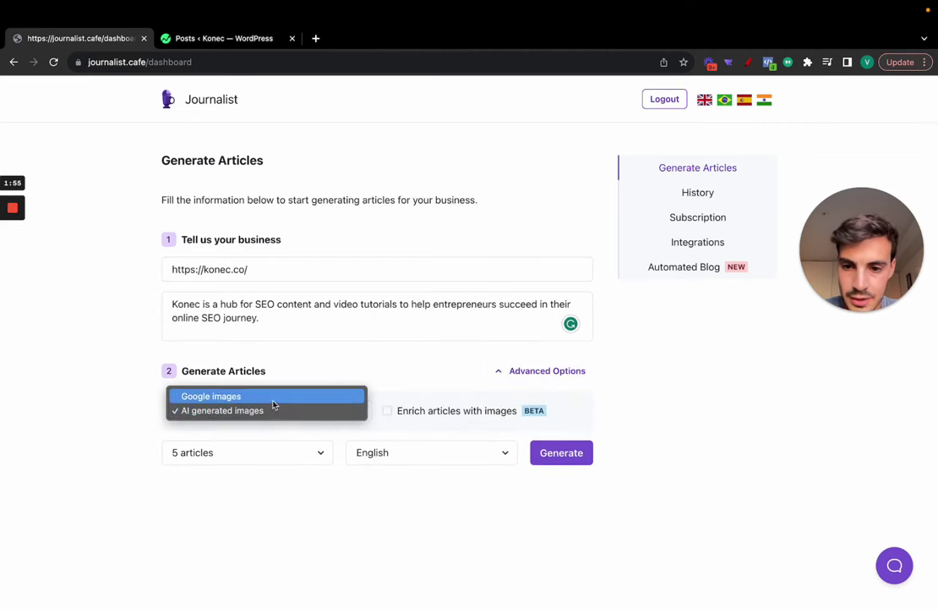
left_click(269, 397)
left_click(317, 412)
left_click(277, 425)
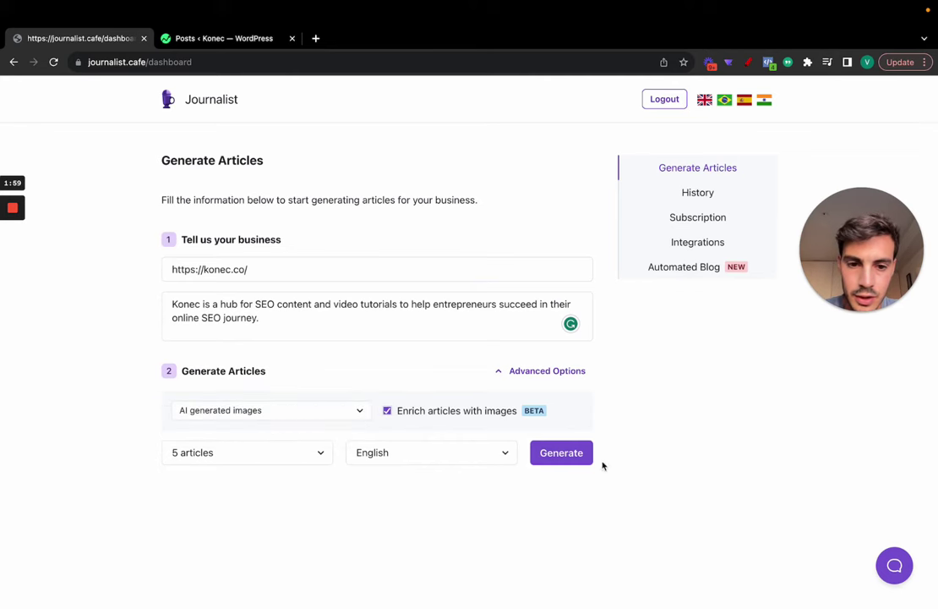
Step: Generate the articles and preview them, returning to the keyword research article
left_click(579, 460)
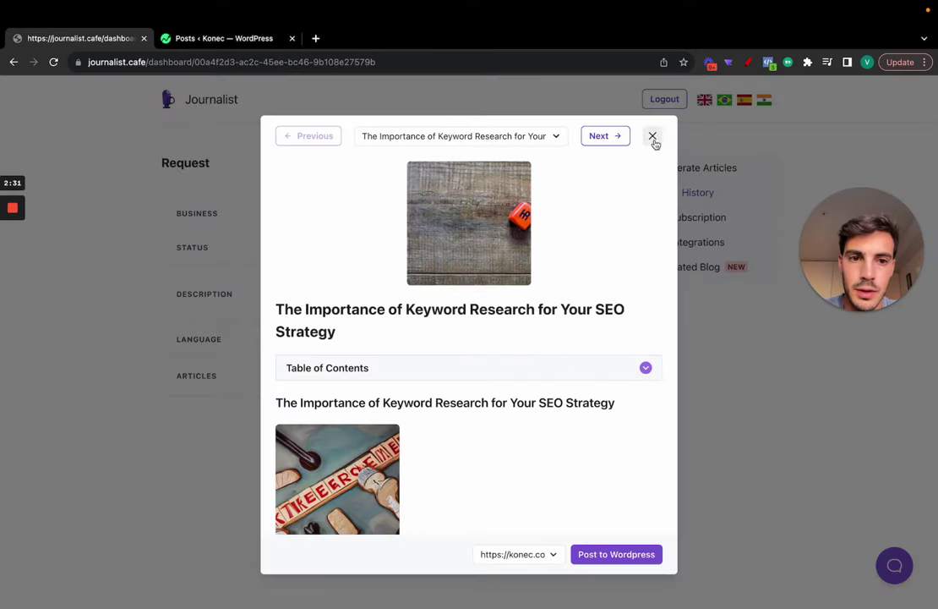
left_click(653, 137)
left_click(505, 376)
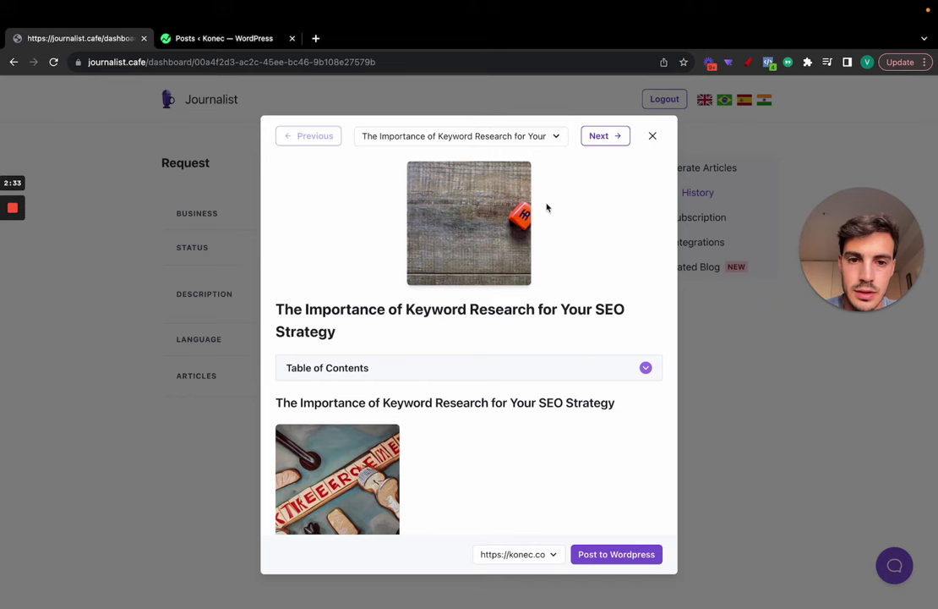
left_click(598, 137)
left_click(318, 138)
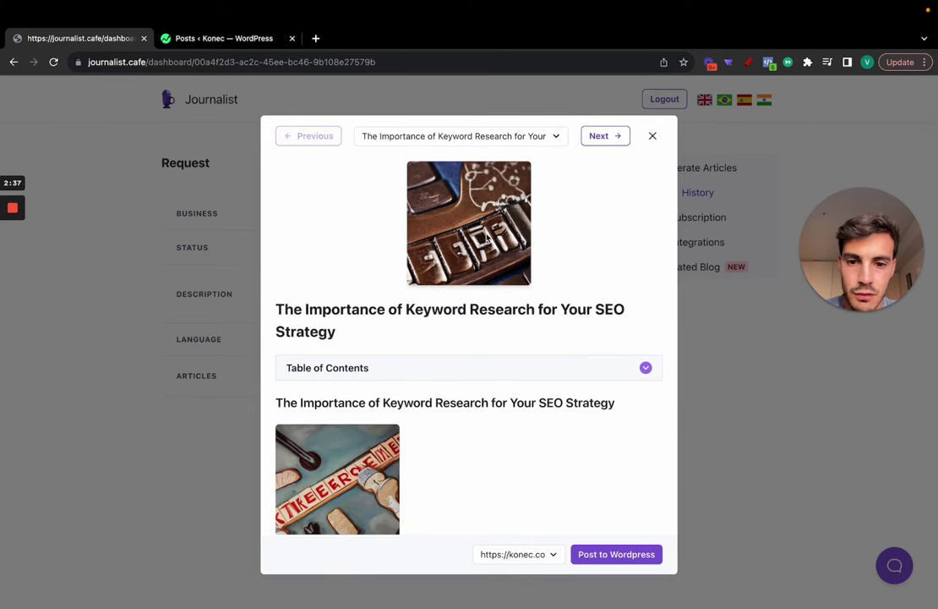
Step: Read through the article, expanding and then collapsing its Table of Contents
scroll(554, 245, "down", 2)
scroll(561, 249, "up", 2)
scroll(541, 279, "down", 1)
left_click(560, 296)
scroll(524, 271, "down", 2)
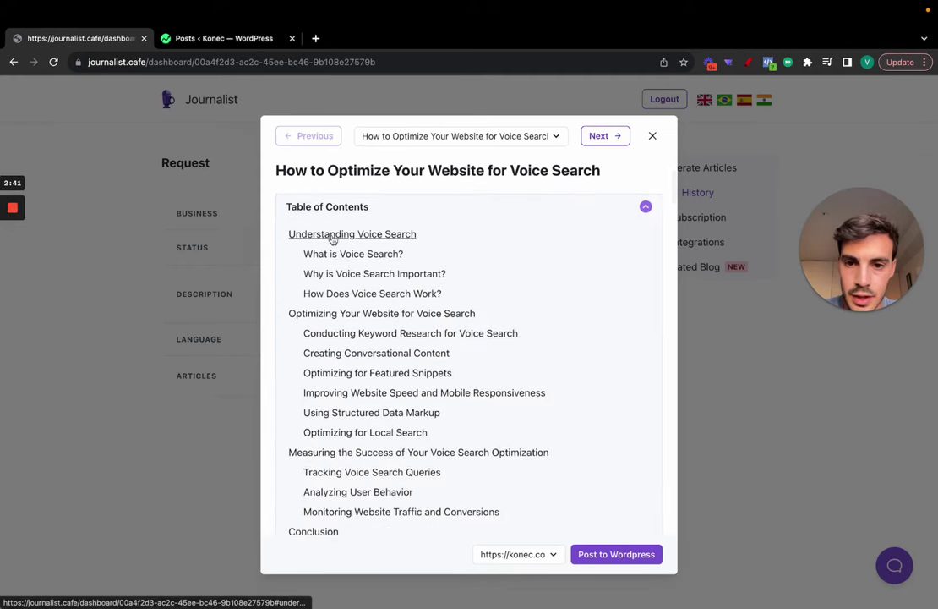
scroll(386, 262, "down", 1)
scroll(347, 245, "up", 2)
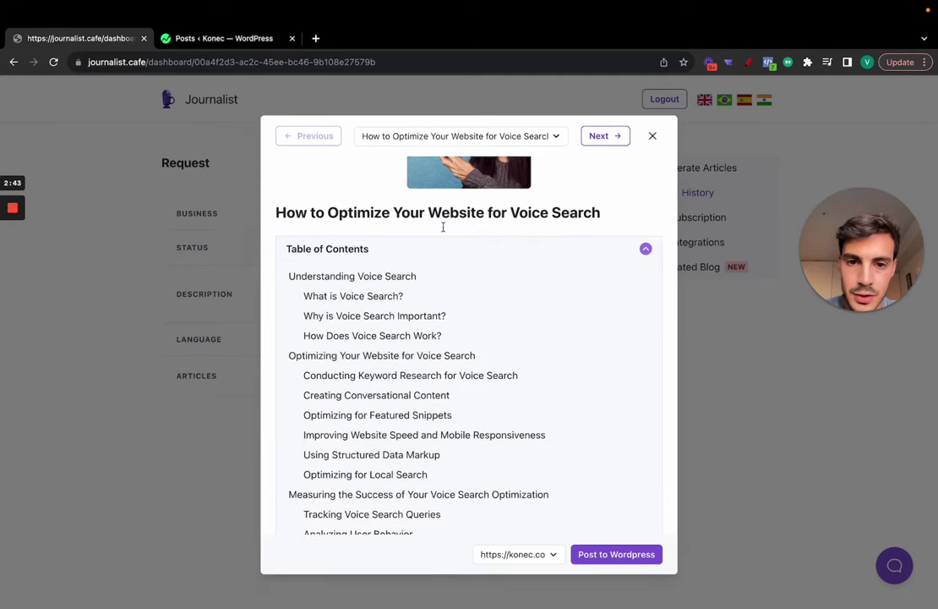
scroll(372, 274, "down", 3)
scroll(383, 214, "up", 2)
left_click(379, 203)
scroll(413, 264, "down", 20)
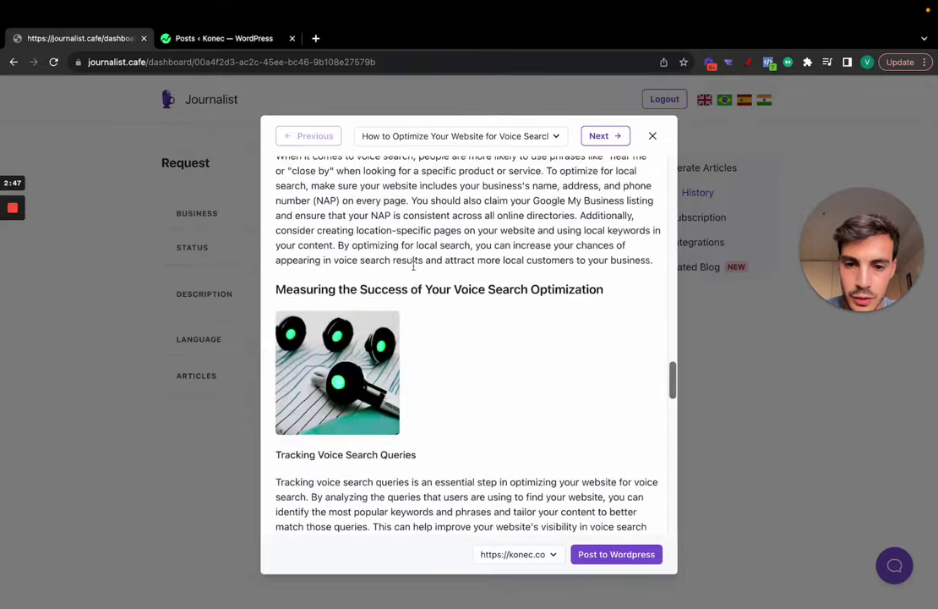
scroll(414, 264, "down", 8)
scroll(414, 267, "up", 20)
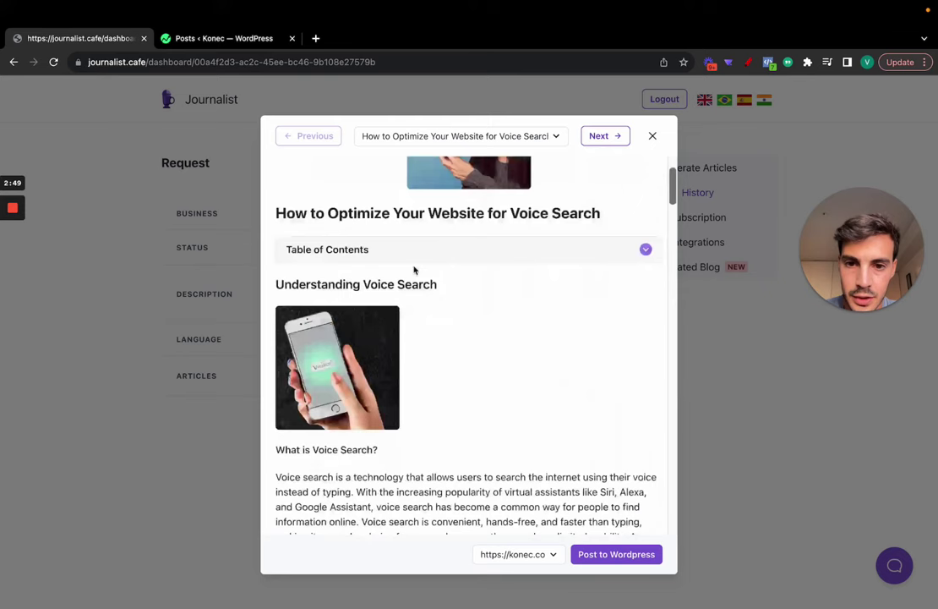
scroll(415, 269, "up", 2)
scroll(414, 270, "down", 3)
Step: Move to the backlinks article and expand its Table of Contents
scroll(398, 254, "up", 3)
left_click(585, 140)
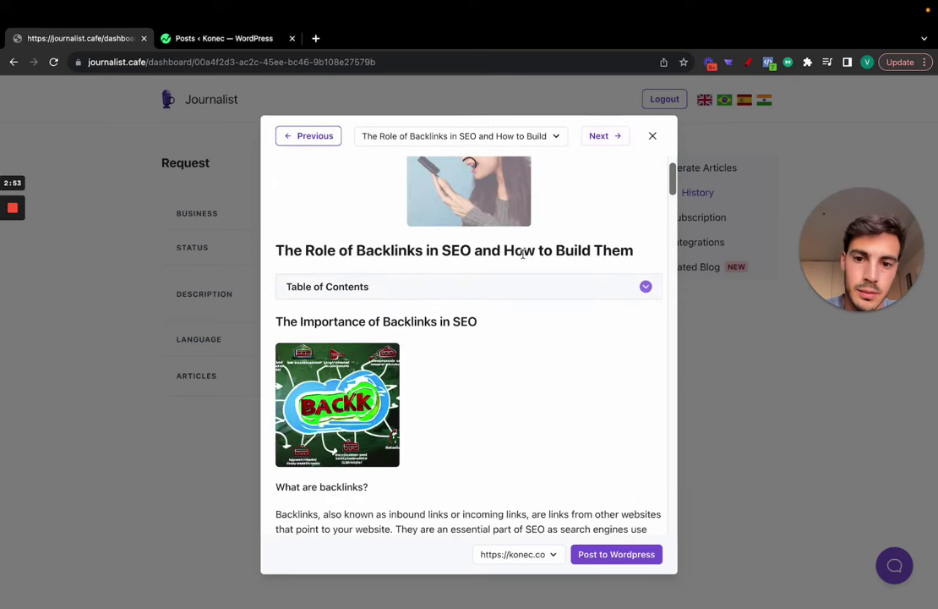
scroll(497, 339, "down", 1)
scroll(498, 338, "up", 2)
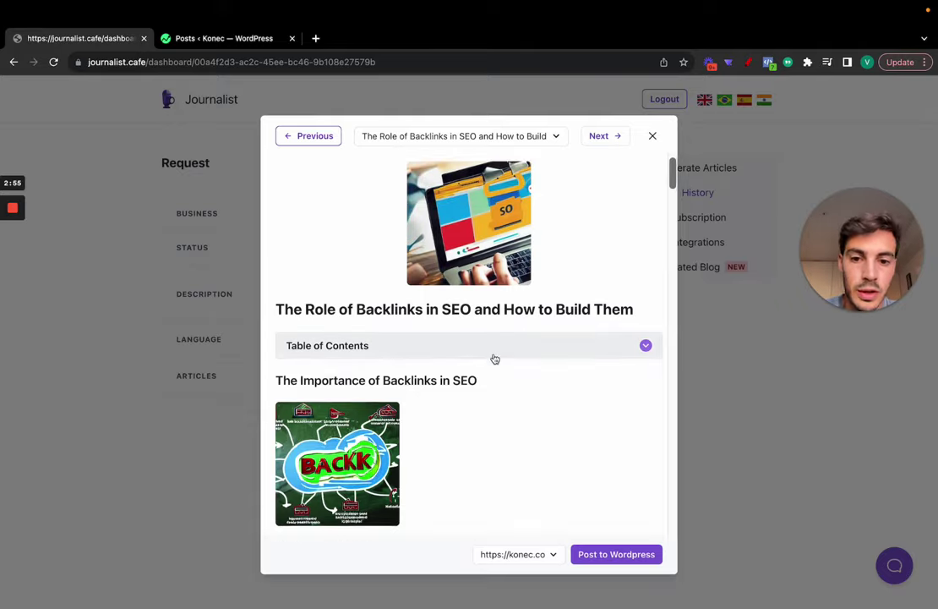
left_click(495, 356)
scroll(494, 355, "down", 10)
scroll(495, 357, "down", 5)
scroll(549, 330, "up", 15)
Step: Flip through the other generated articles and toggle the Table of Contents of the chosen one
left_click(599, 136)
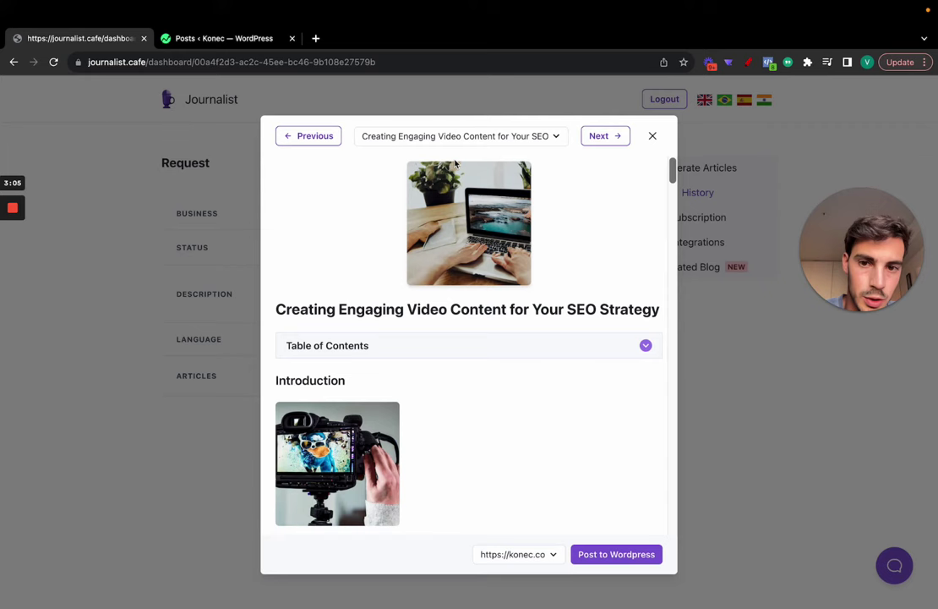
left_click(602, 139)
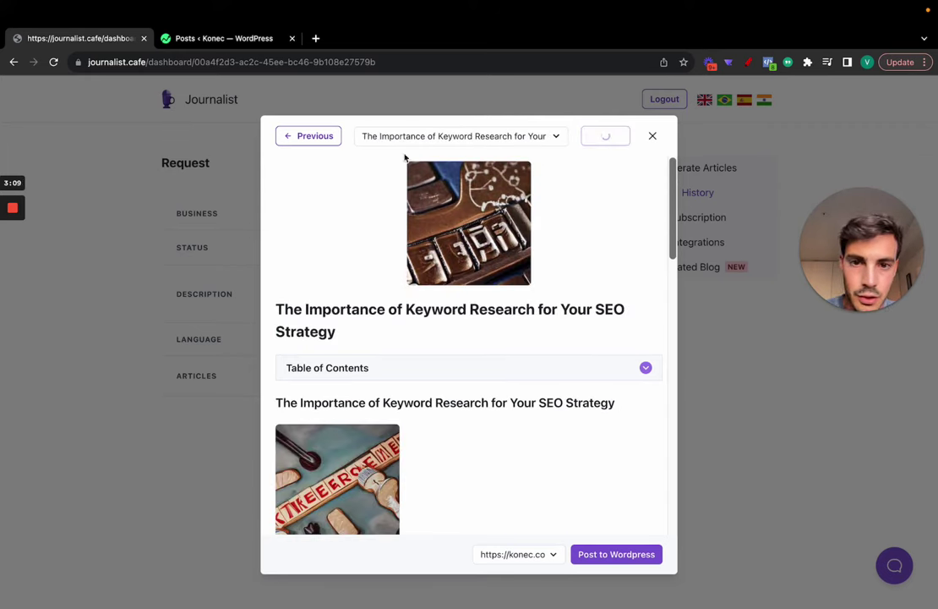
left_click(311, 138)
left_click(311, 142)
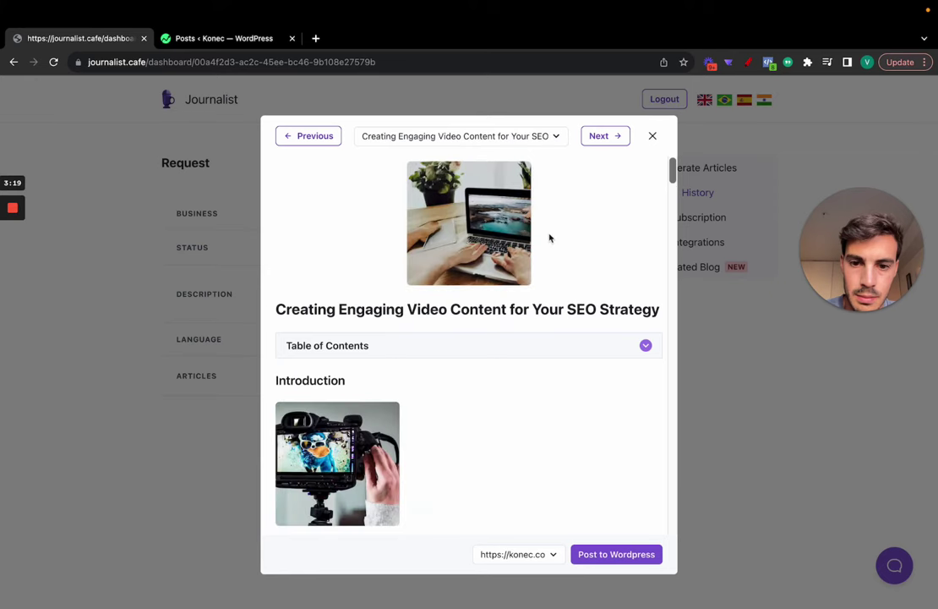
left_click(311, 138)
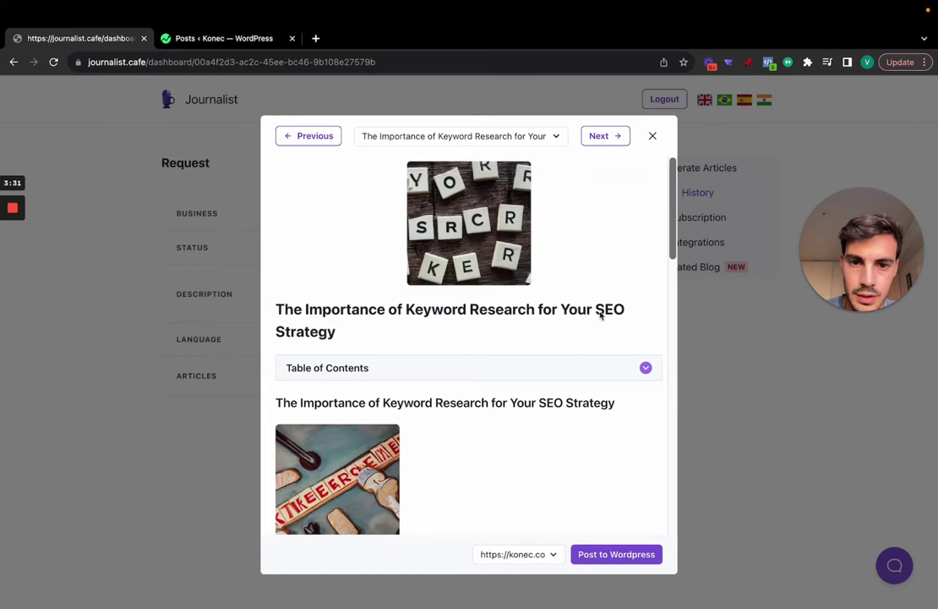
scroll(575, 306, "down", 3)
left_click(476, 247)
left_click(475, 248)
Step: Post the video content article to WordPress, check the reloaded posts list, and close the preview
left_click(630, 551)
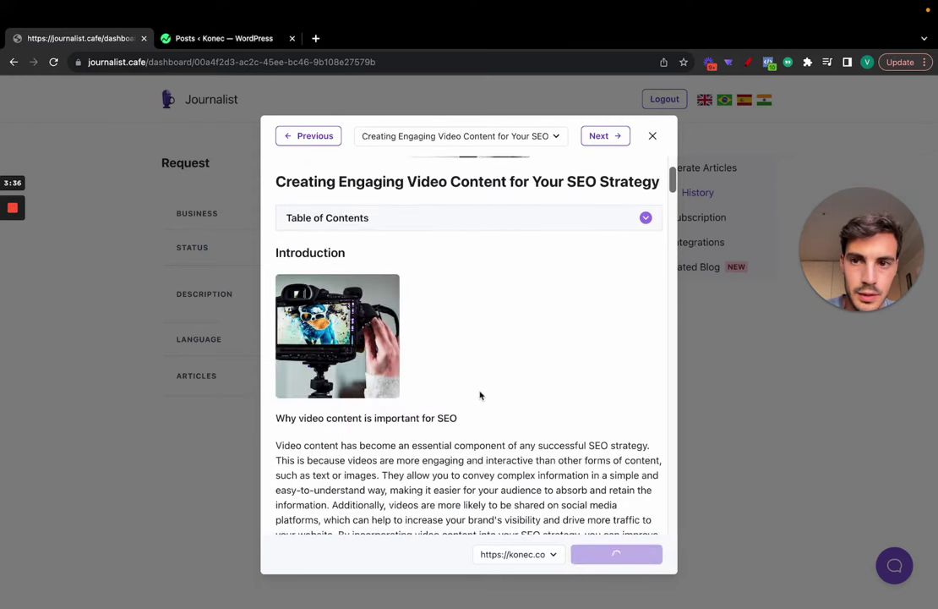
left_click(230, 40)
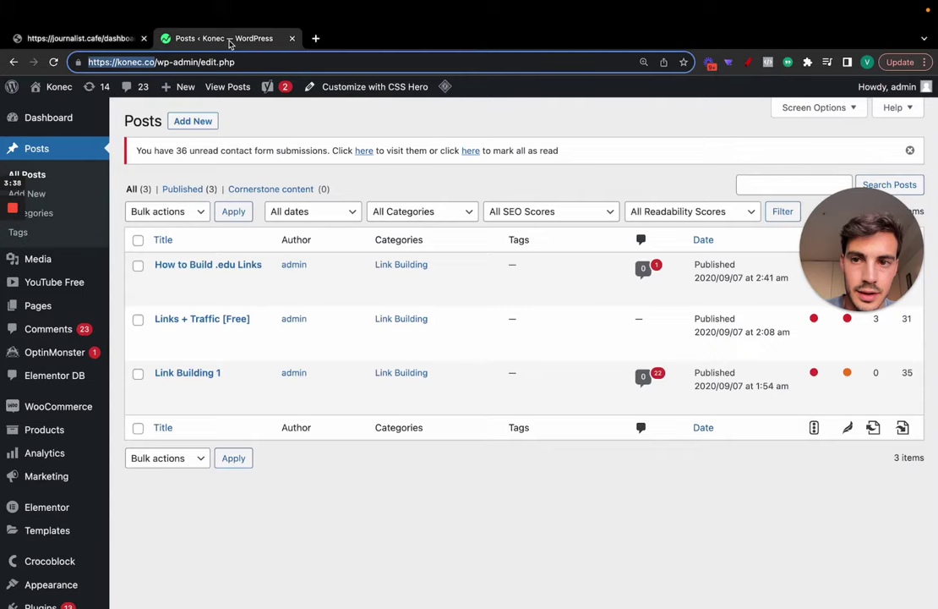
left_click(53, 62)
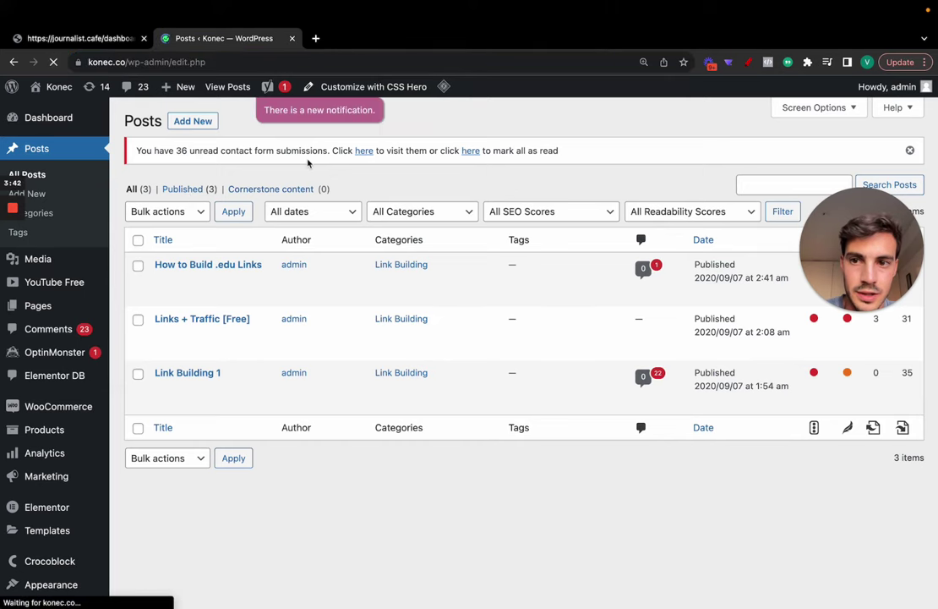
left_click(118, 40)
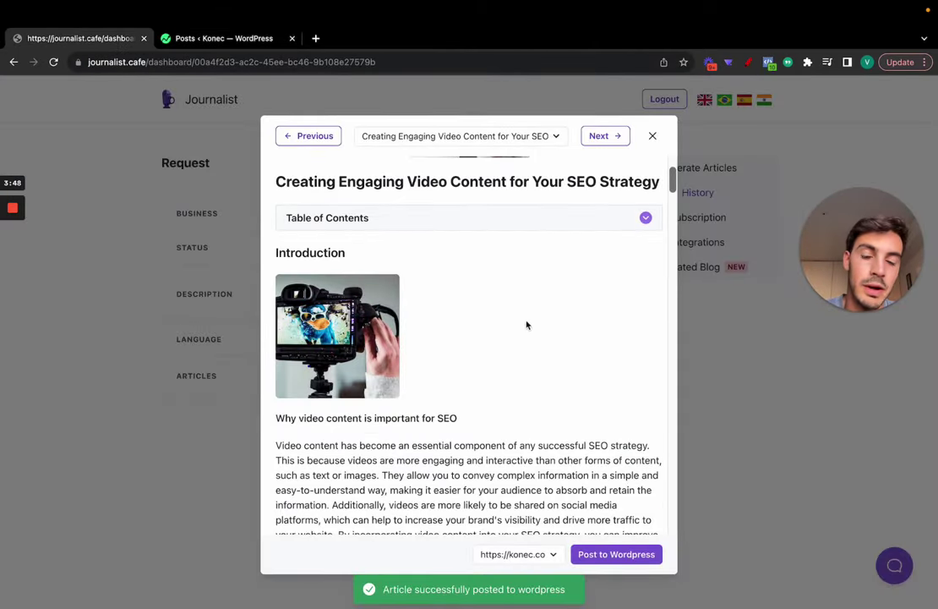
left_click(653, 136)
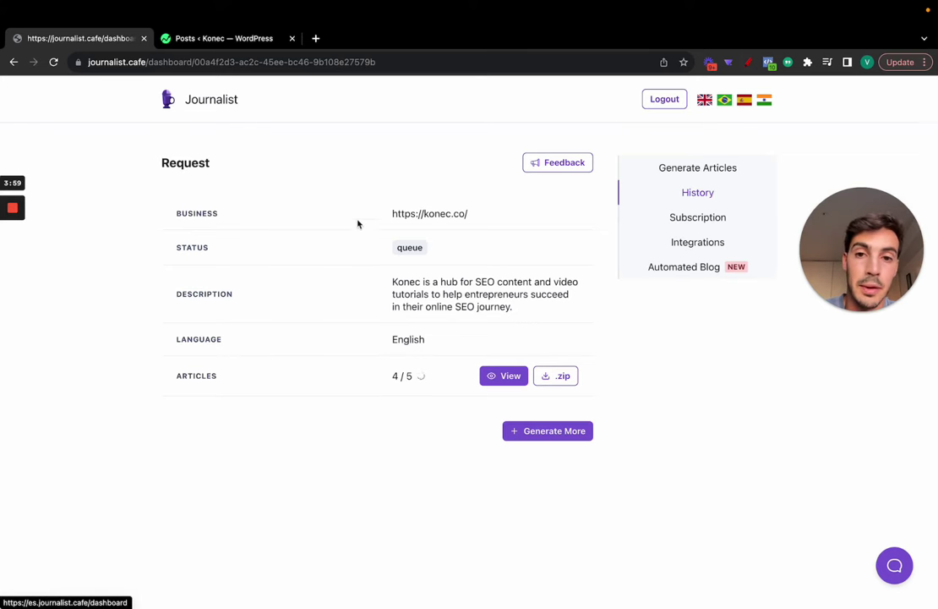
Step: Open the Automated Blog page and review the Autoblog plan and its features
left_click(717, 269)
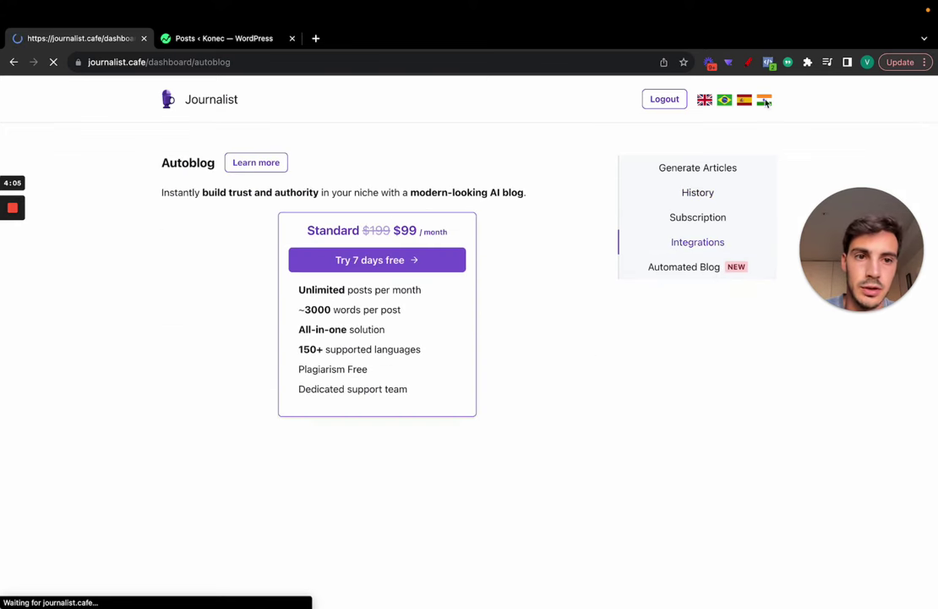
left_click(768, 62)
left_click_drag(292, 182, 300, 127)
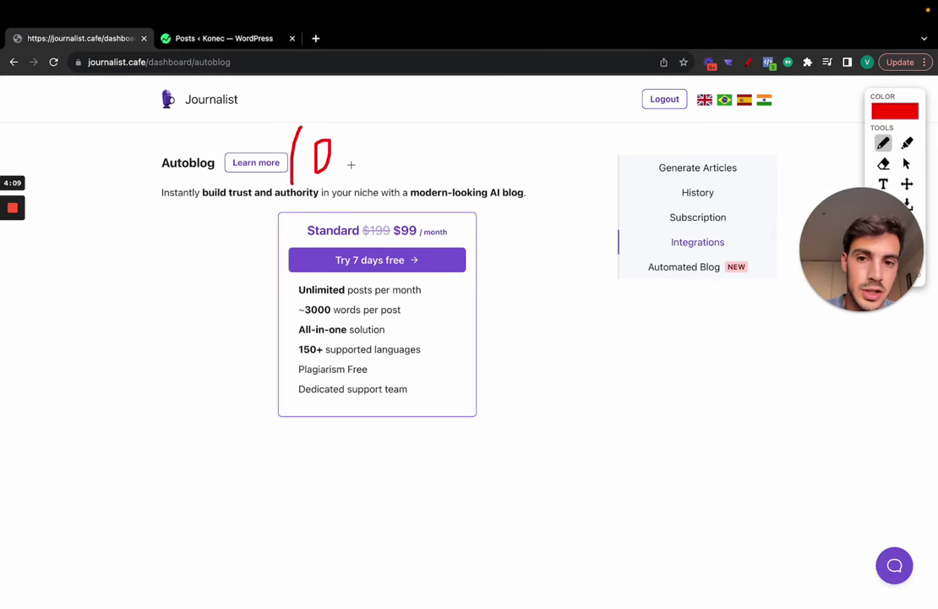
left_click_drag(388, 120, 501, 121)
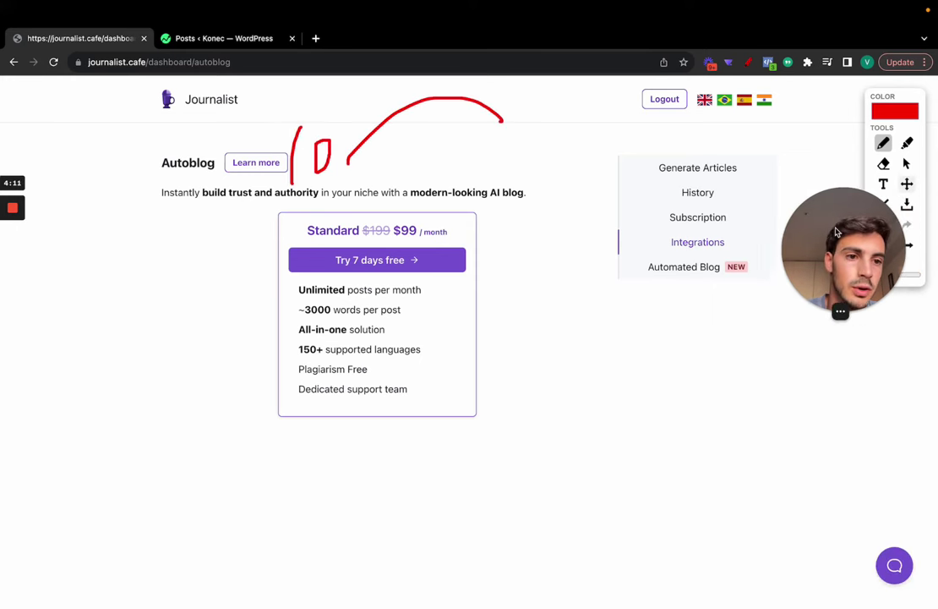
left_click(904, 247)
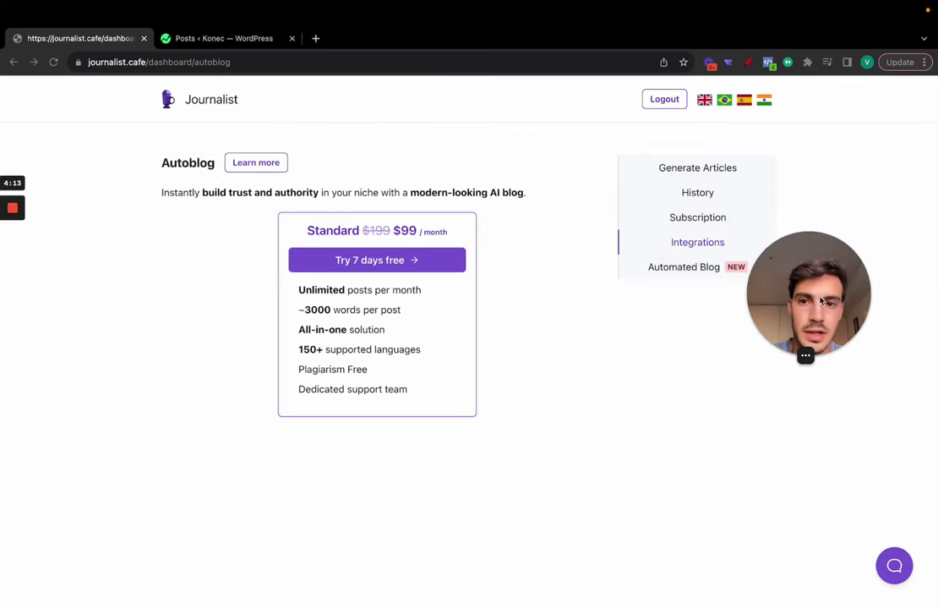
left_click(257, 39)
Step: Refresh the posts list and open the live 'Creating Engaging Video Content for Your SEO Strategy' post
left_click(54, 63)
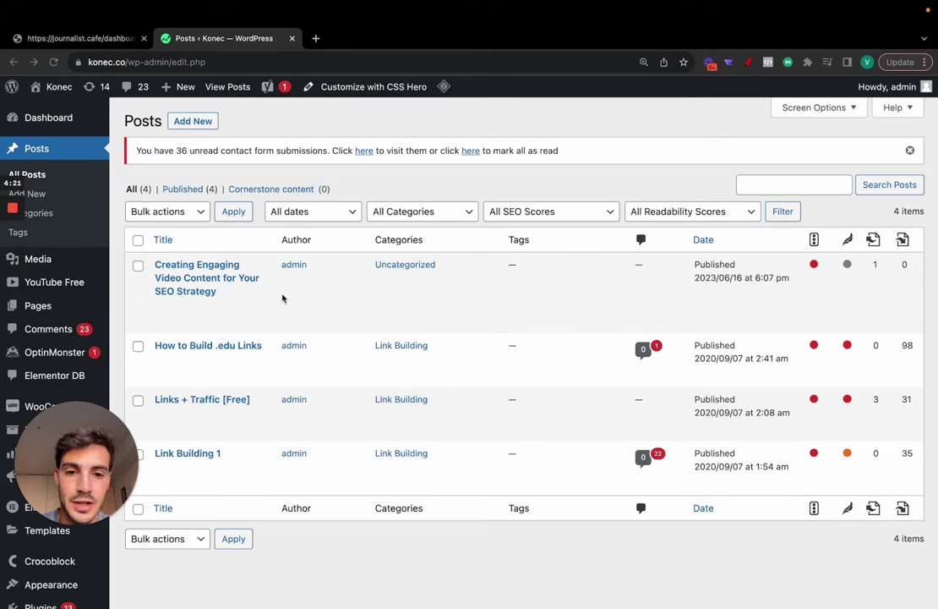
left_click(165, 321)
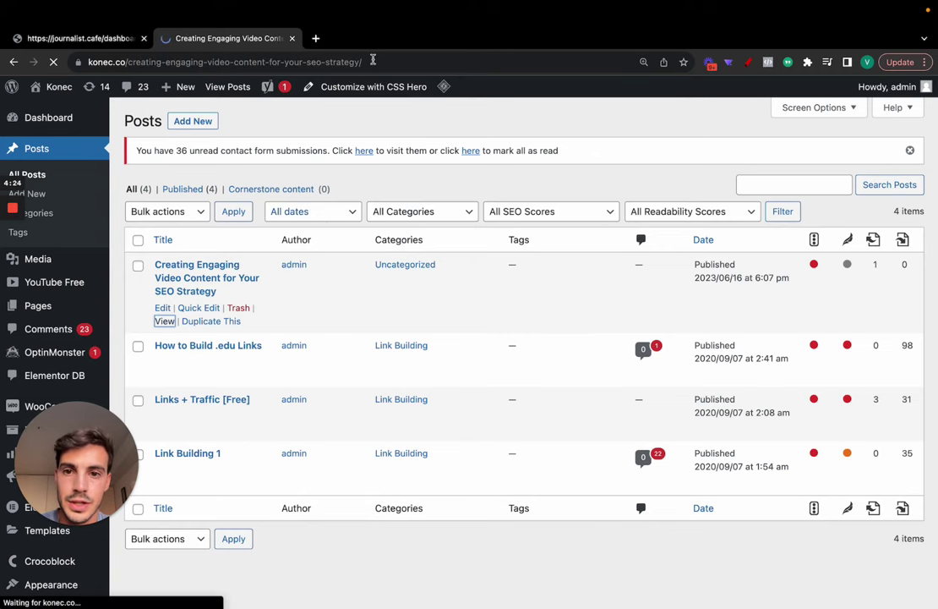
left_click_drag(373, 59, 130, 63)
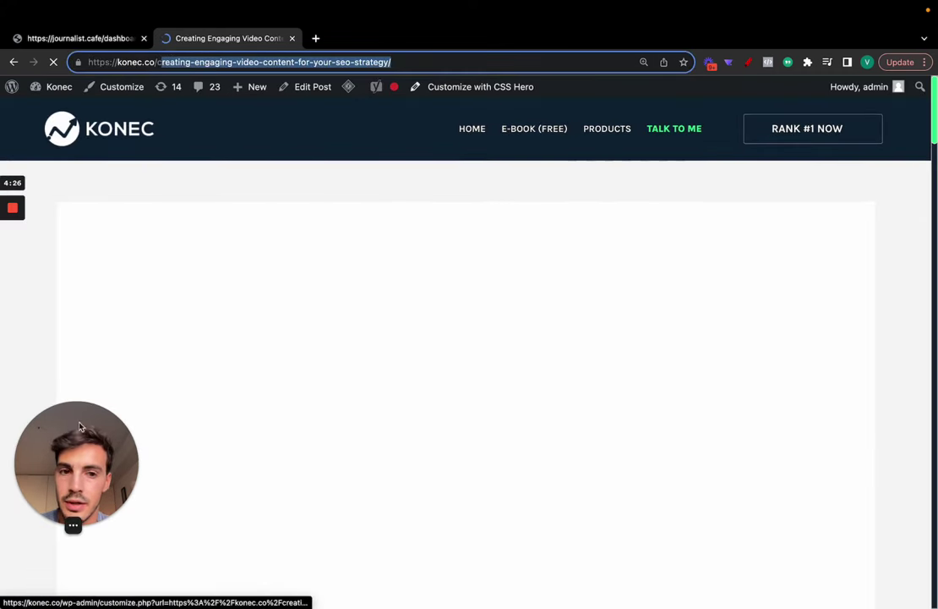
left_click_drag(76, 461, 813, 161)
scroll(546, 262, "down", 6)
scroll(546, 261, "up", 10)
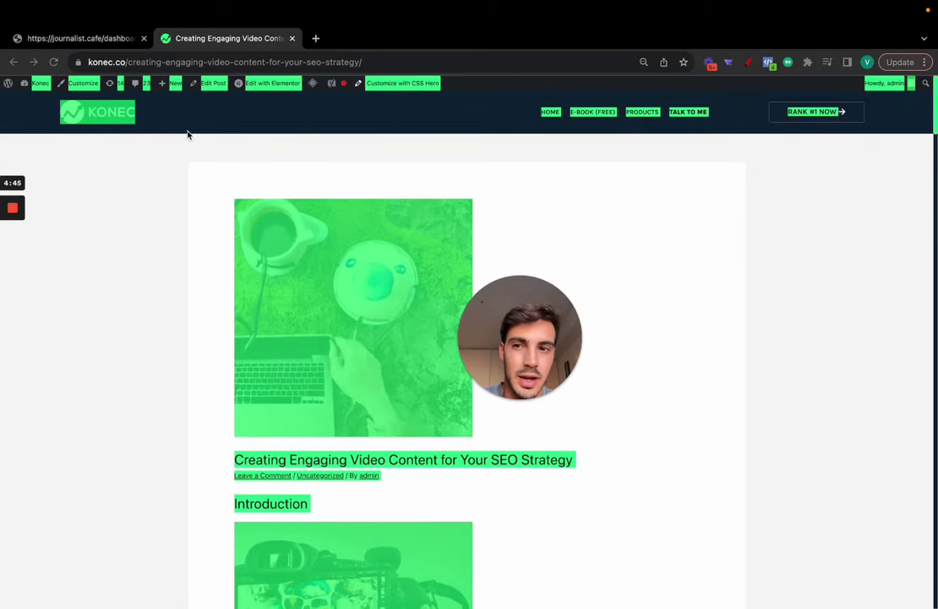
Step: Open the Portugal countryside-houses request from the Journalist history
left_click(101, 40)
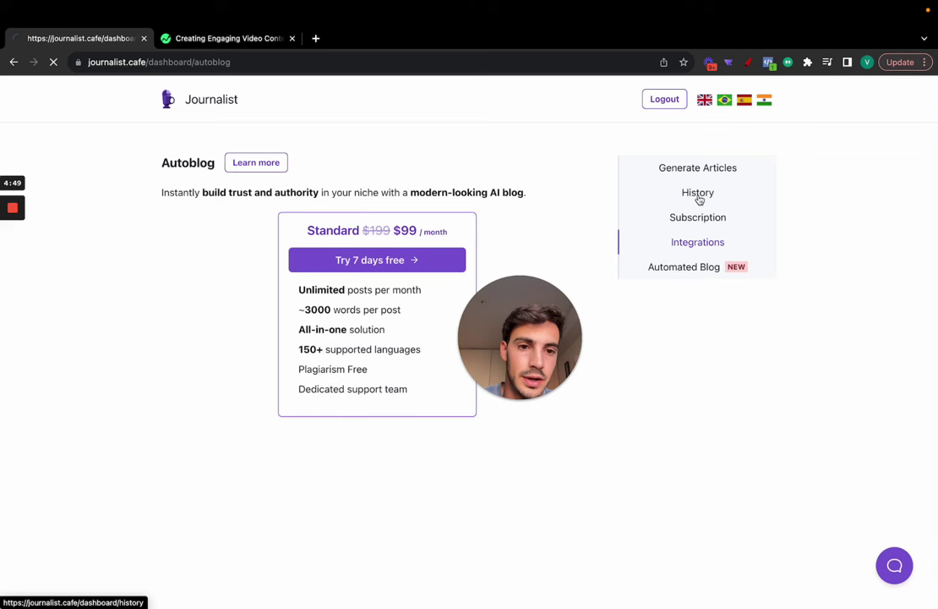
left_click(699, 195)
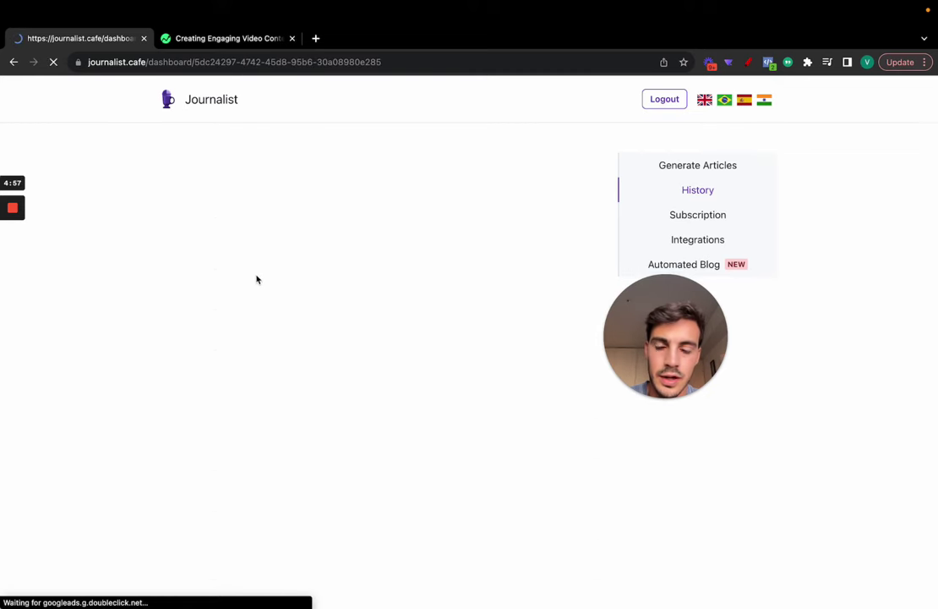
left_click(507, 368)
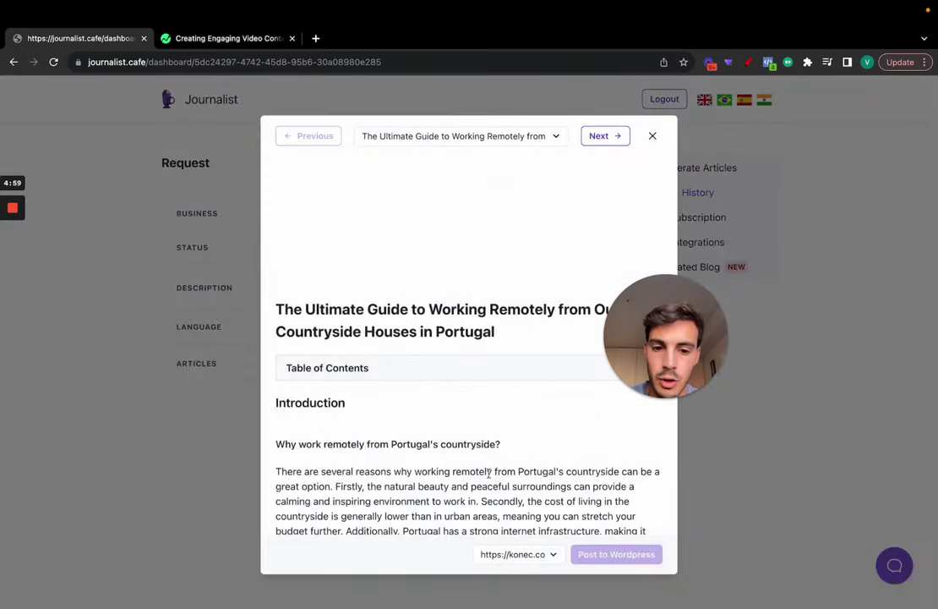
Step: Read through the remote-work article preview, then close it to see the request details
scroll(489, 472, "down", 2)
scroll(591, 499, "up", 2)
left_click_drag(662, 355, 147, 351)
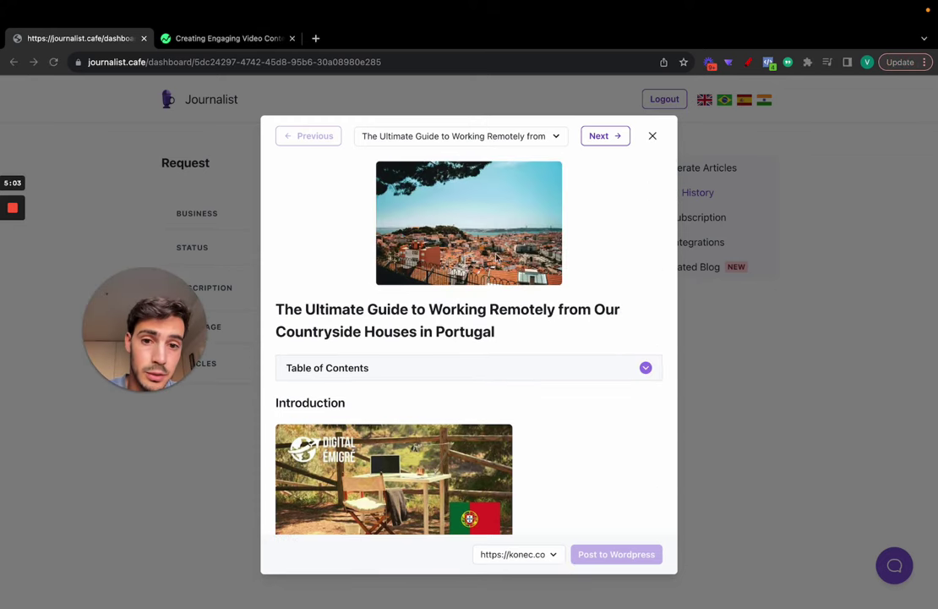
scroll(459, 253, "down", 10)
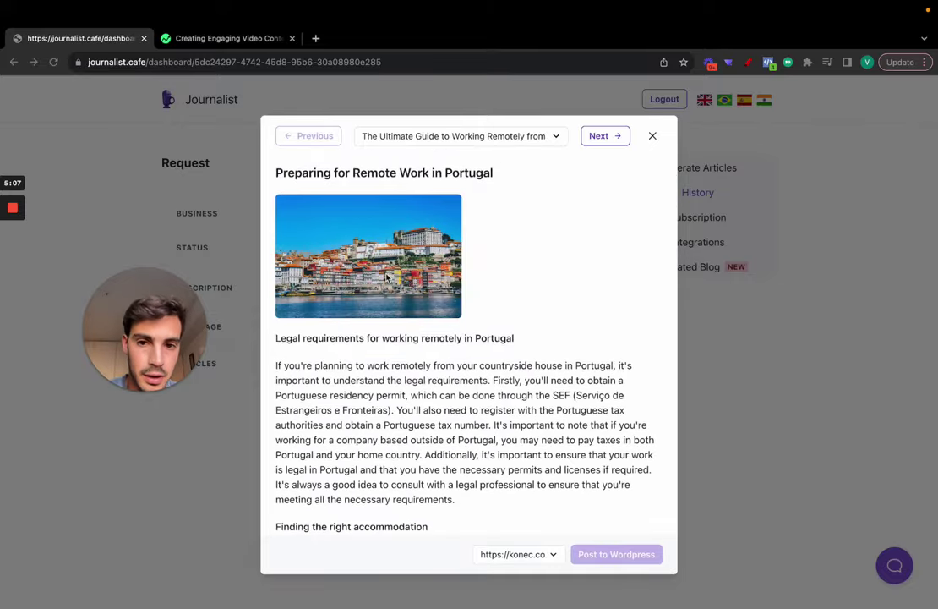
scroll(513, 423, "down", 15)
scroll(521, 389, "up", 3)
scroll(521, 389, "down", 10)
scroll(521, 388, "up", 5)
scroll(520, 389, "up", 15)
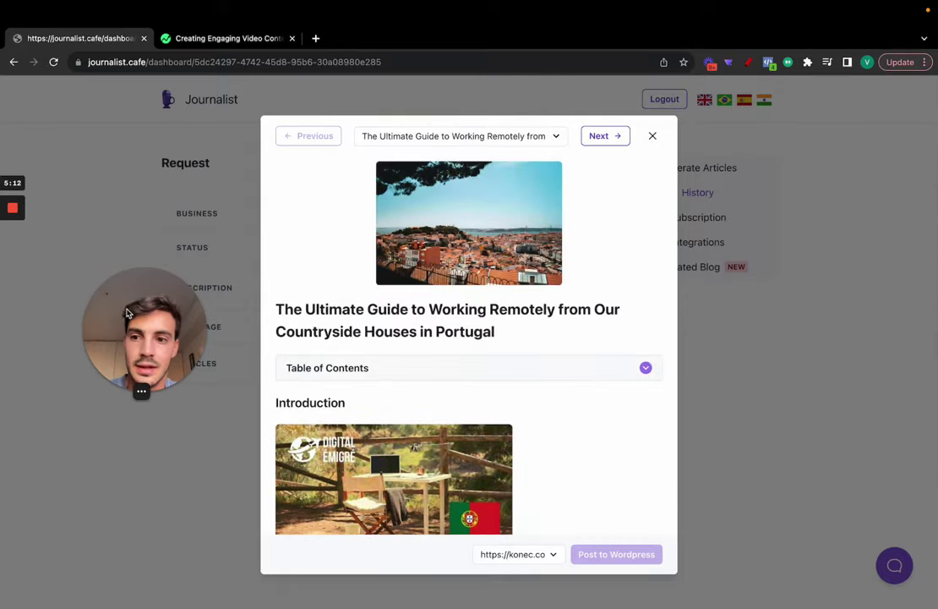
left_click_drag(144, 329, 581, 203)
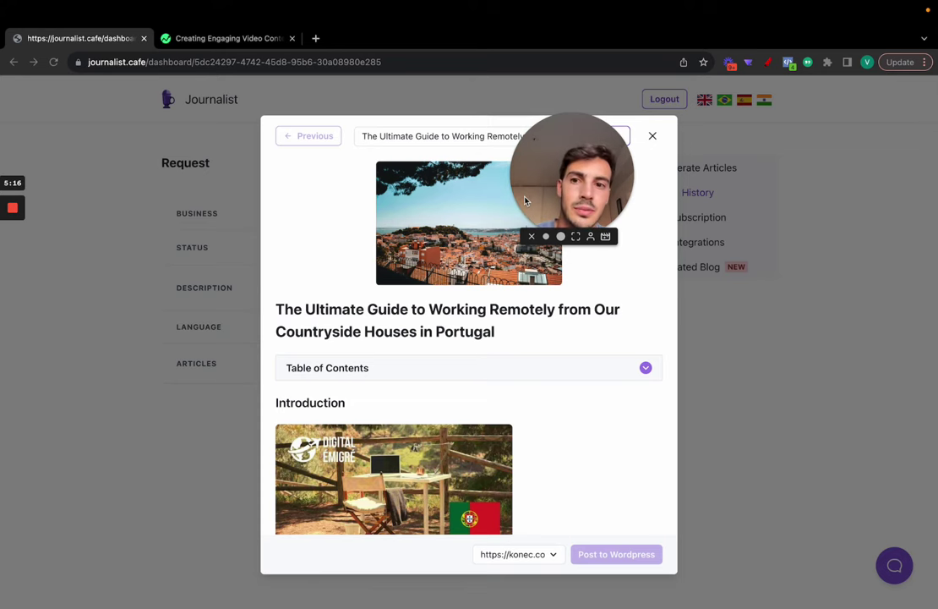
left_click(652, 137)
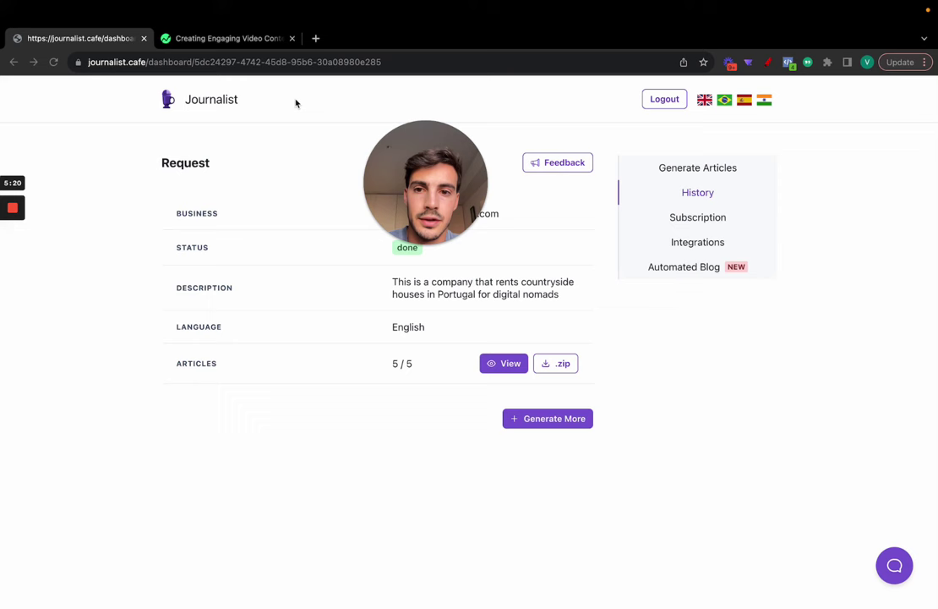
left_click_drag(428, 179, 388, 181)
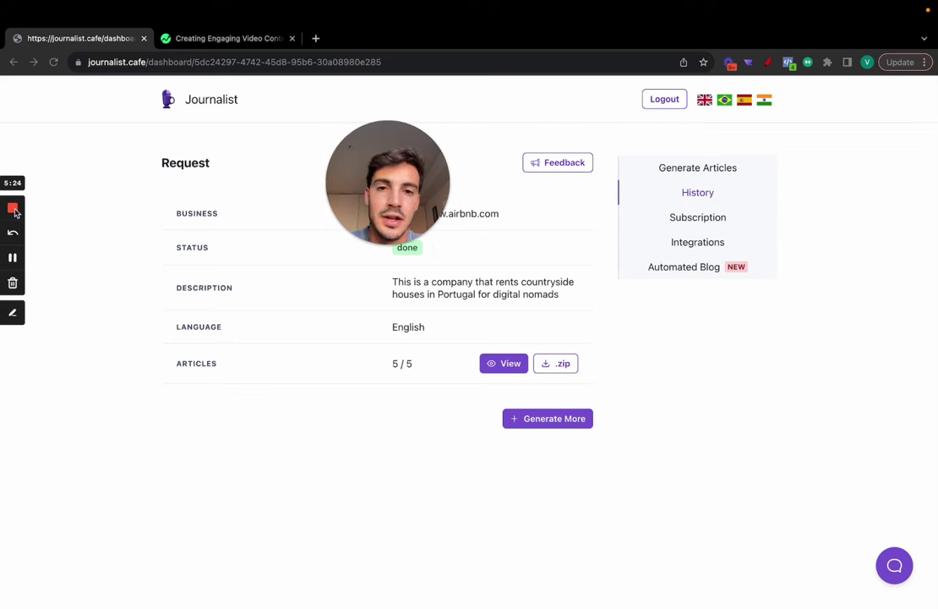